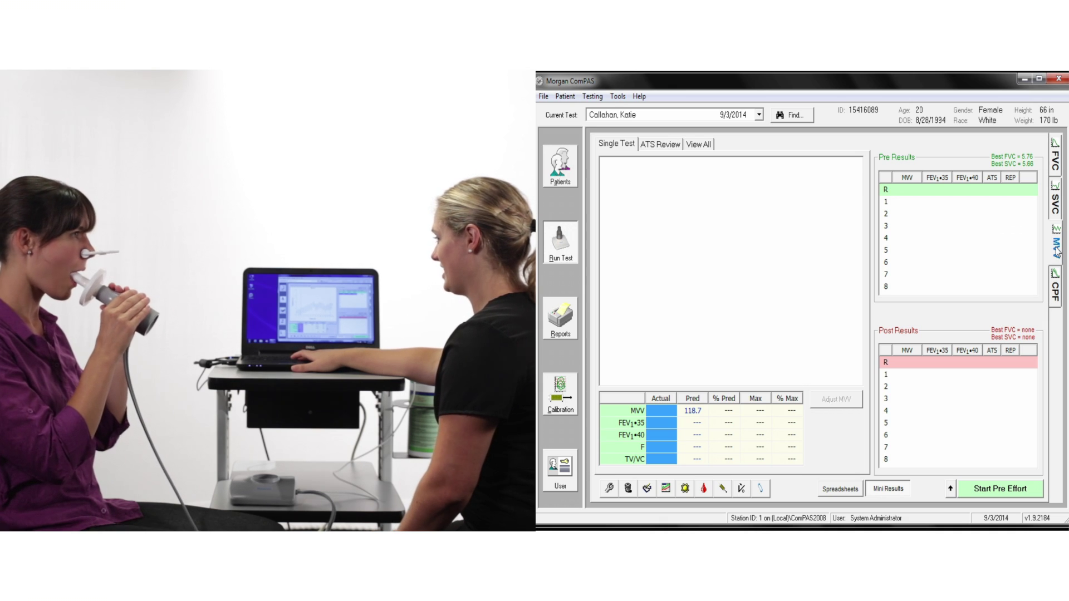
Begin a second pre-test MVV effort so its volume trace starts plotting on the graph.
click(999, 489)
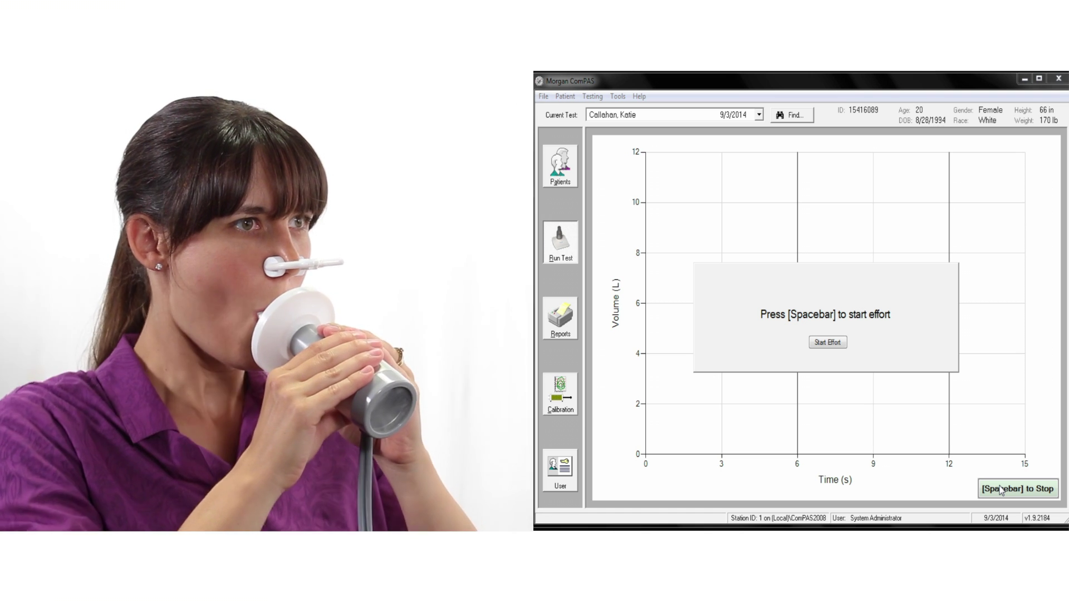
key(space)
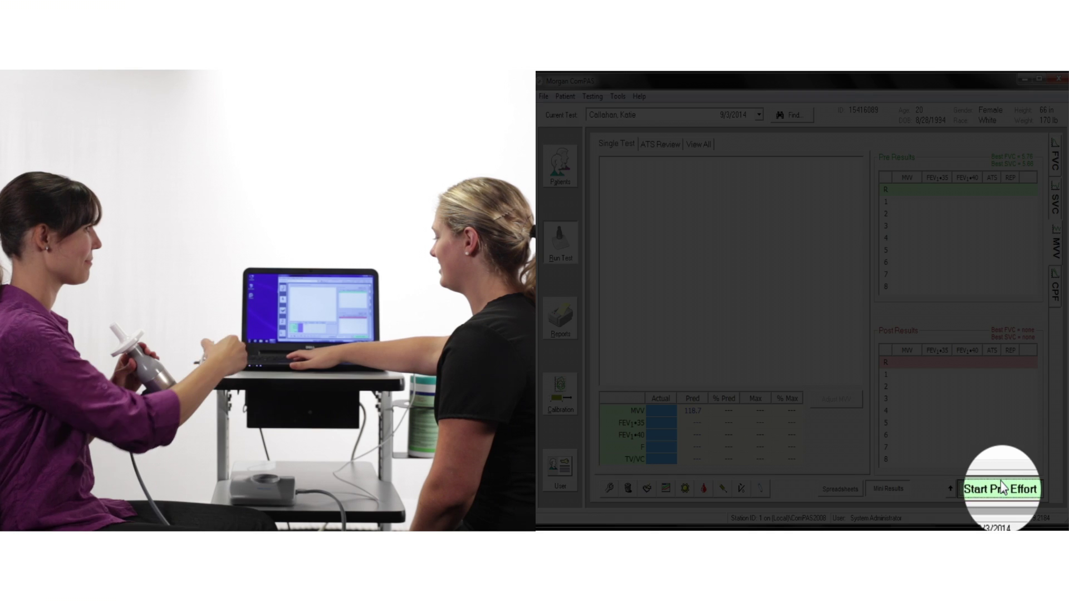
click(1000, 489)
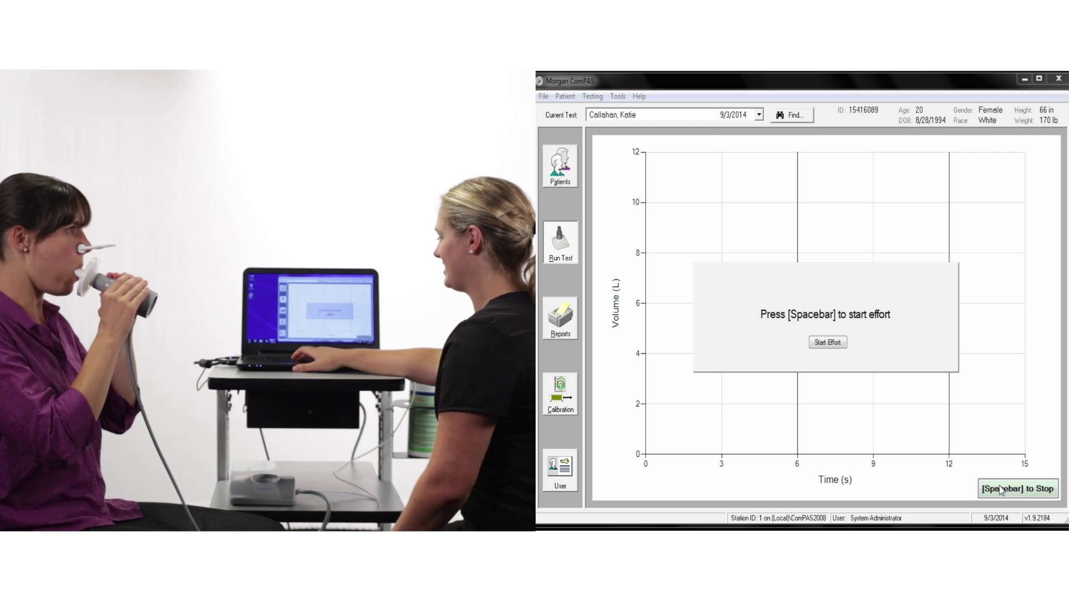
key(space)
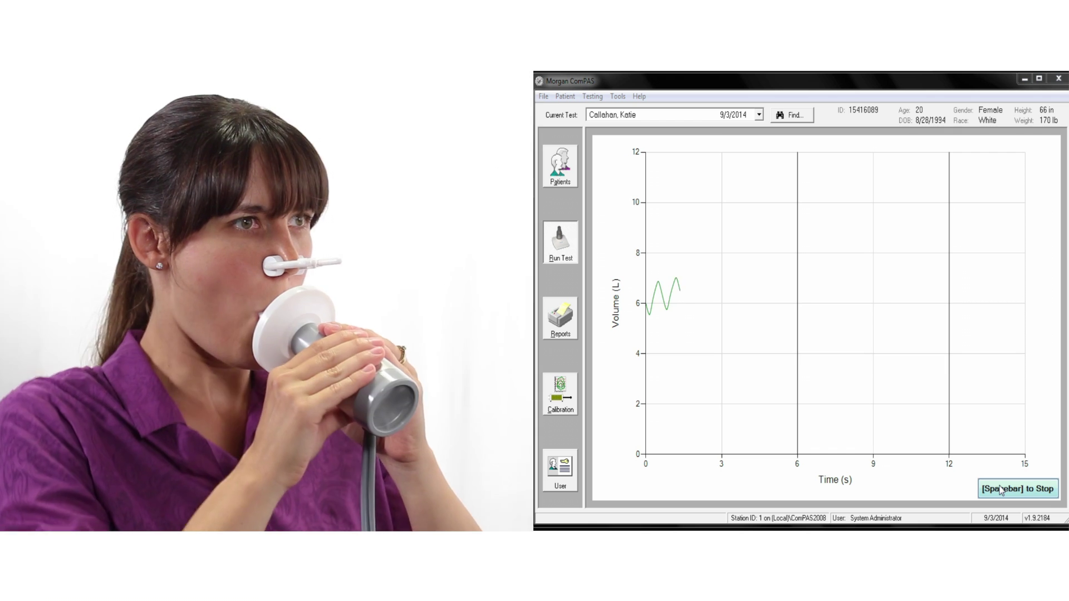